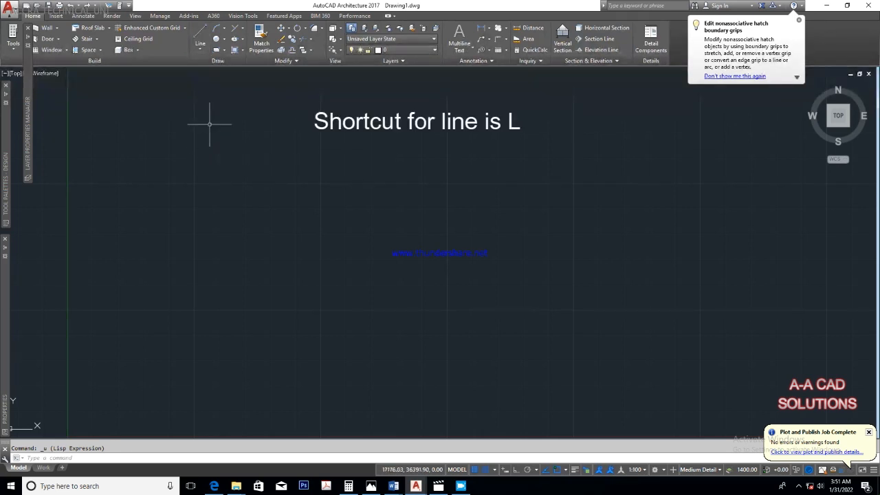
Step: Turn on Ortho mode while starting a trial line, and abandon that line
{"action": "left_click", "coordinate": [200, 47]}
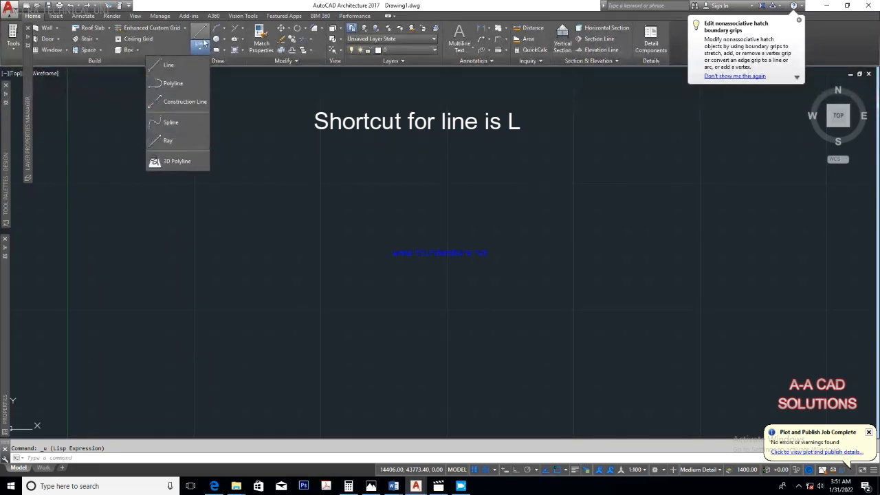
{"action": "left_click", "coordinate": [171, 65]}
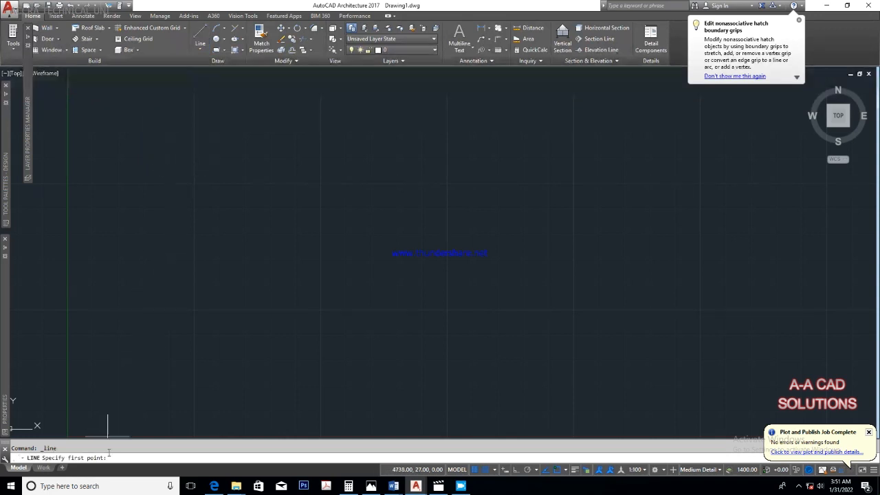
{"action": "left_click", "coordinate": [263, 151]}
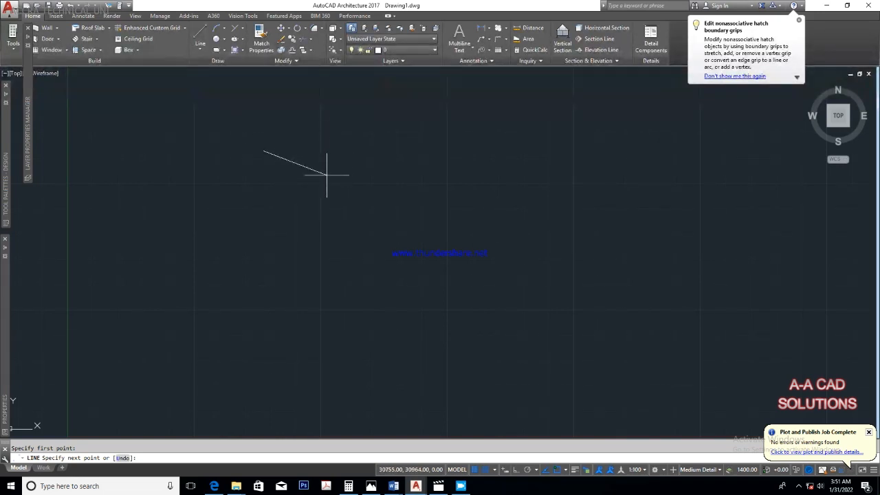
{"action": "key", "text": "F8"}
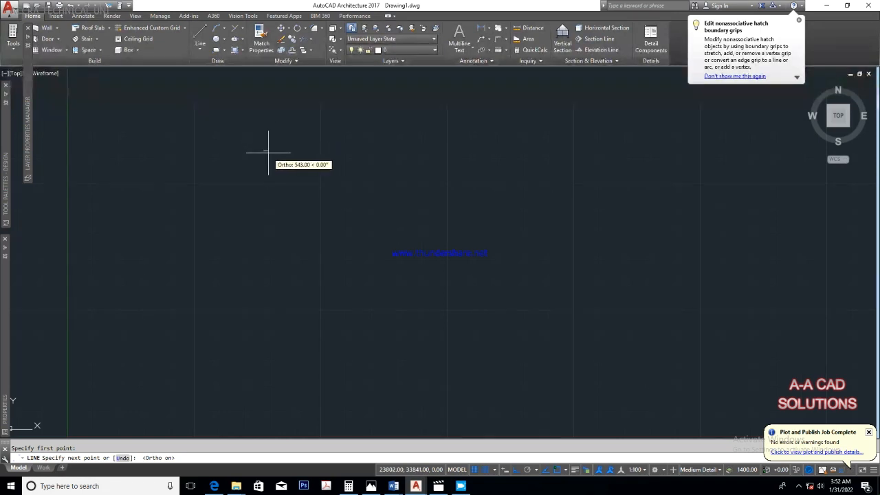
{"action": "key", "text": "Escape"}
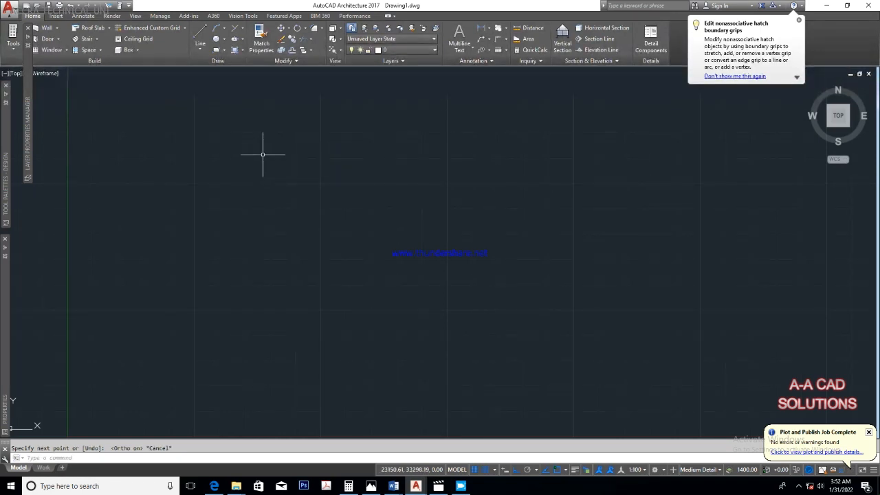
Step: Draw a horizontal line 20000 units long in the upper middle of the drawing area
{"action": "left_click", "coordinate": [199, 34]}
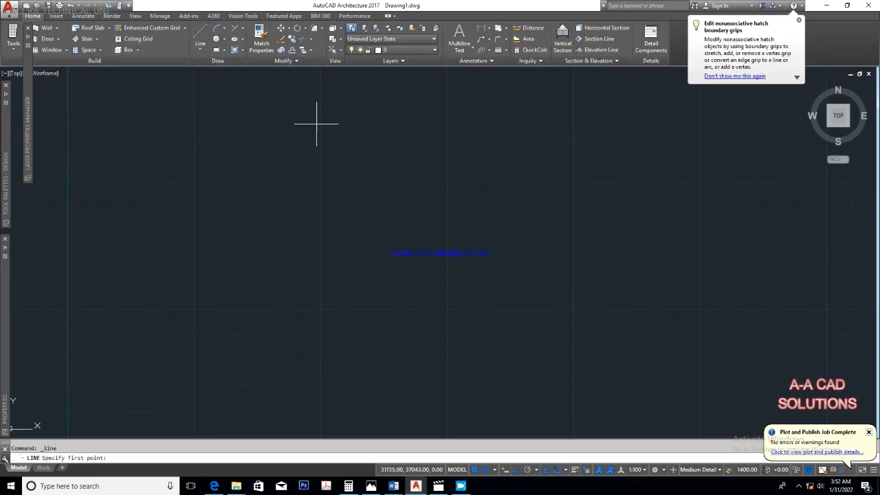
{"action": "left_click", "coordinate": [266, 158]}
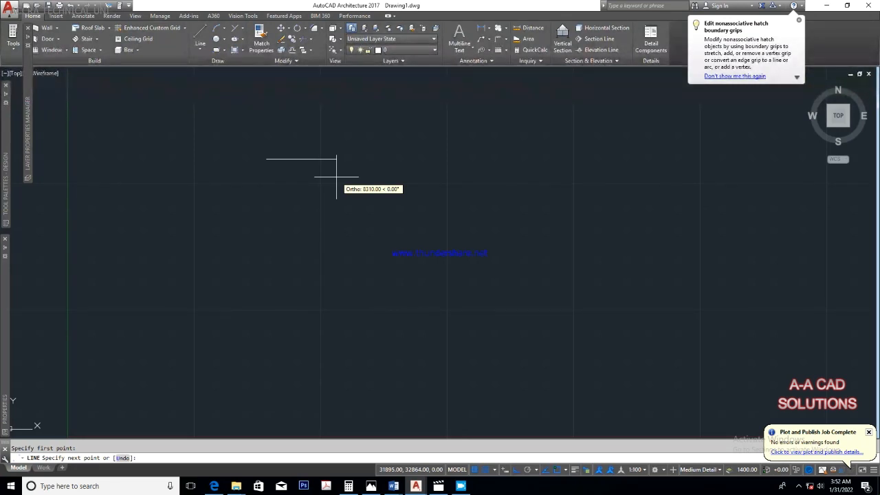
{"action": "type", "text": "20000"}
{"action": "key", "text": "Return"}
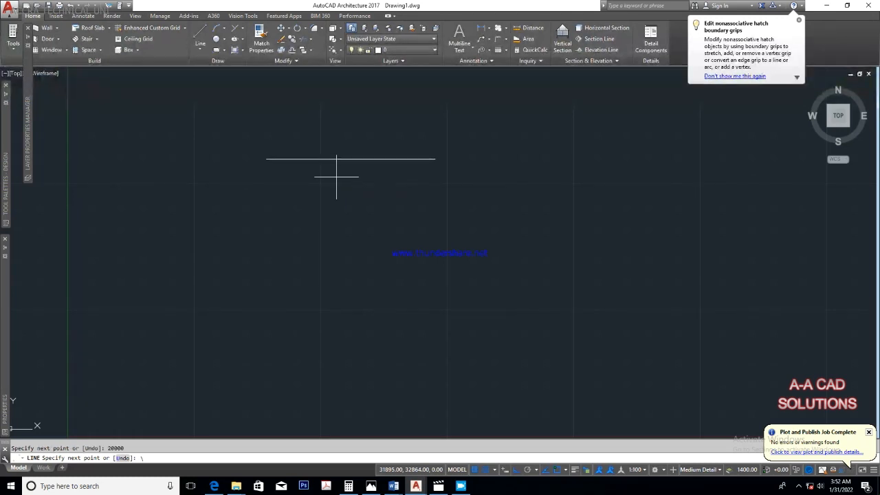
{"action": "key", "text": "Return"}
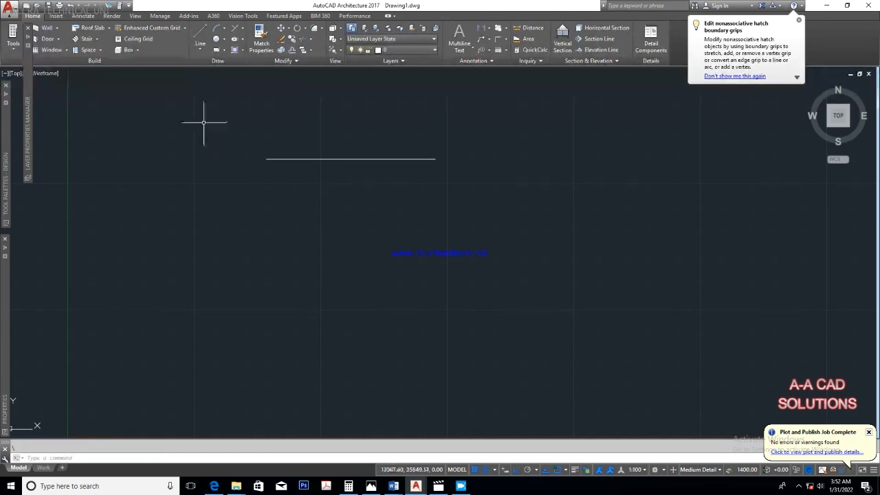
Step: Draw a second horizontal line 20000 units long below the first, starting under its left end
{"action": "left_click", "coordinate": [199, 32]}
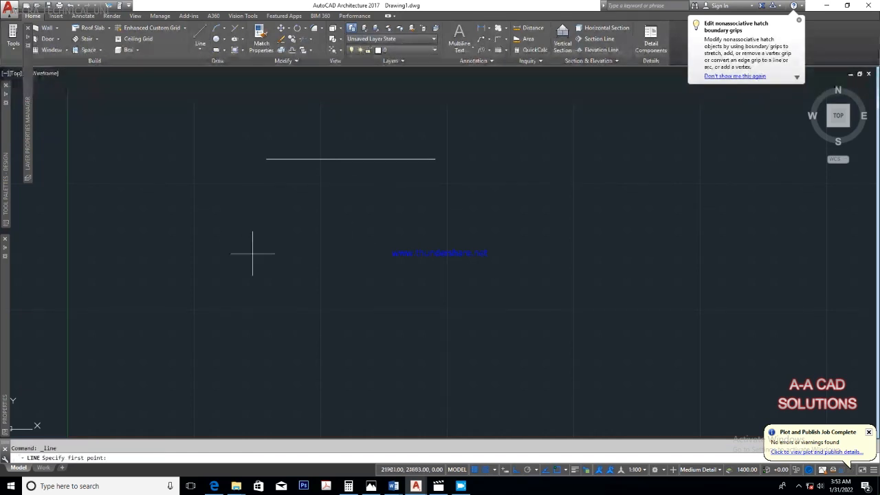
{"action": "left_click", "coordinate": [266, 200]}
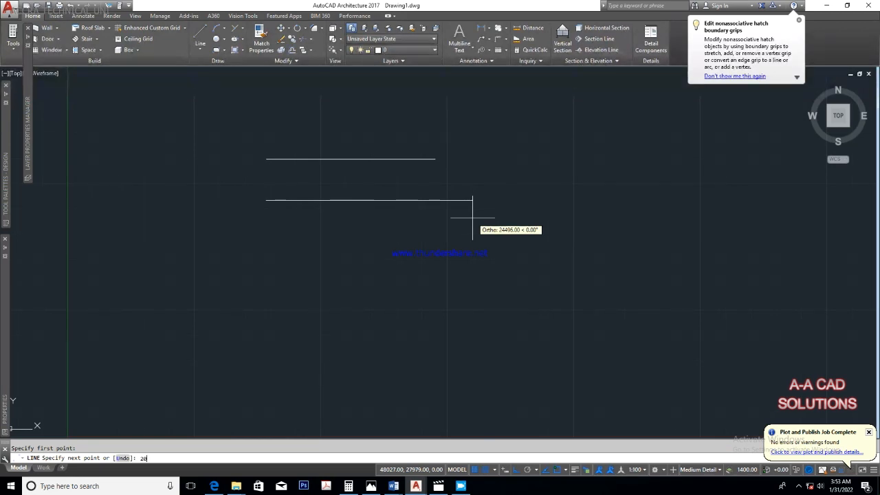
{"action": "type", "text": "000"}
{"action": "key", "text": "Return"}
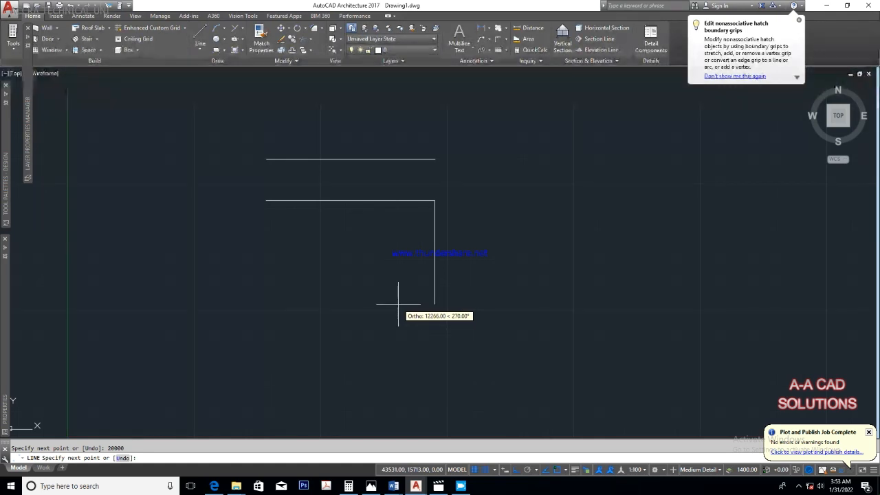
{"action": "key", "text": "Escape"}
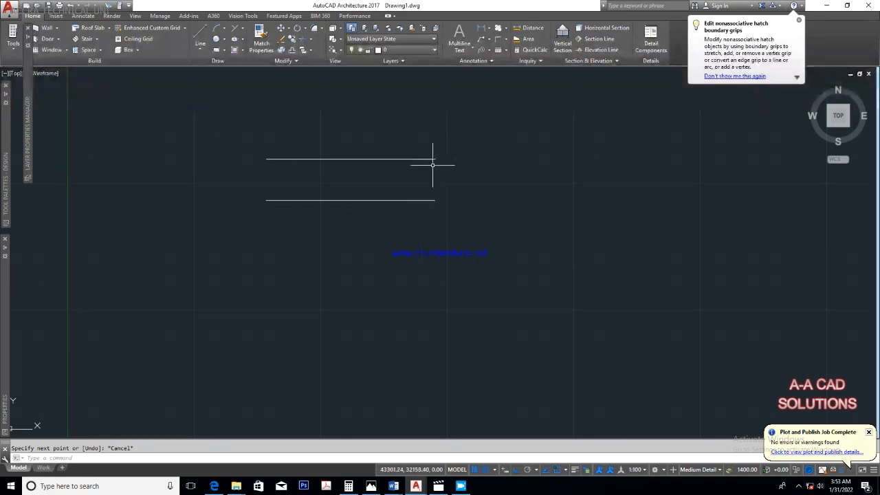
Step: Copy the second line straight down three times from its left endpoint, spacing the copies about 6000 units apart
{"action": "left_click", "coordinate": [432, 201]}
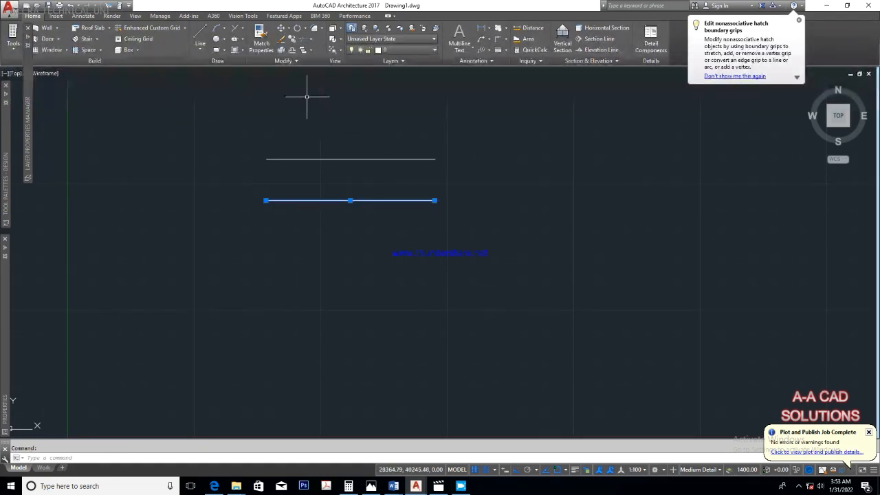
{"action": "left_click", "coordinate": [291, 40]}
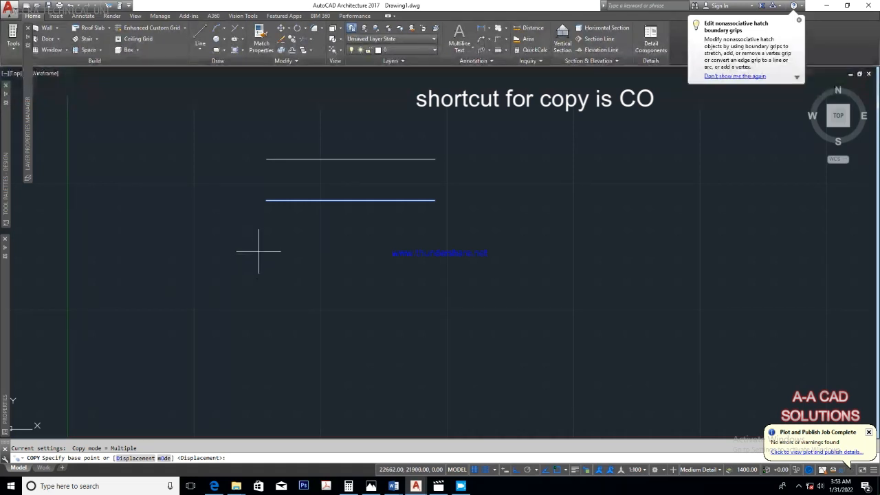
{"action": "left_click", "coordinate": [266, 200]}
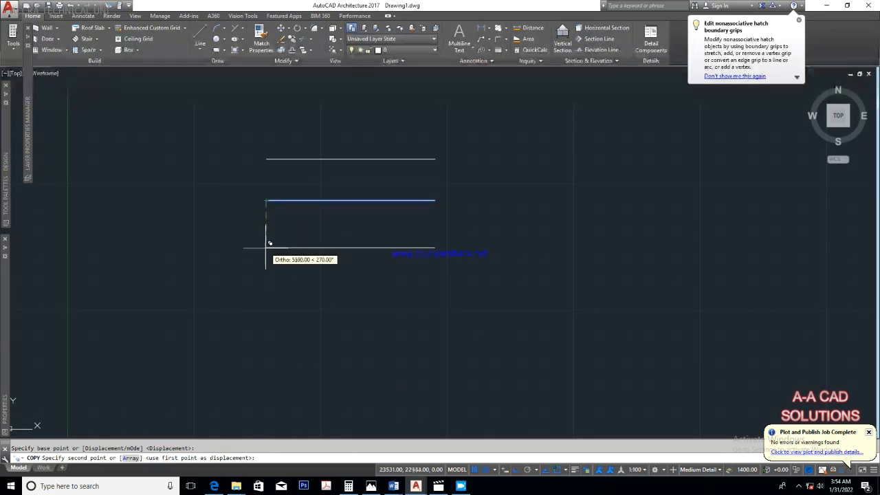
{"action": "left_click", "coordinate": [265, 249]}
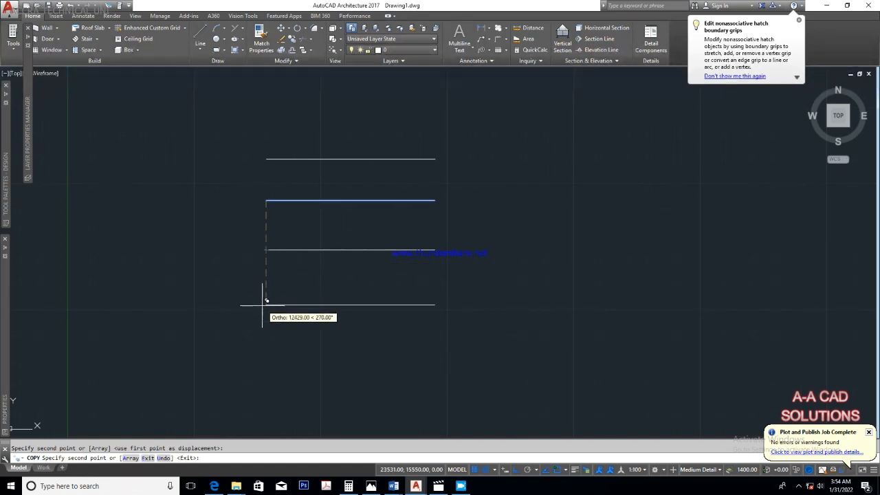
{"action": "left_click", "coordinate": [263, 304]}
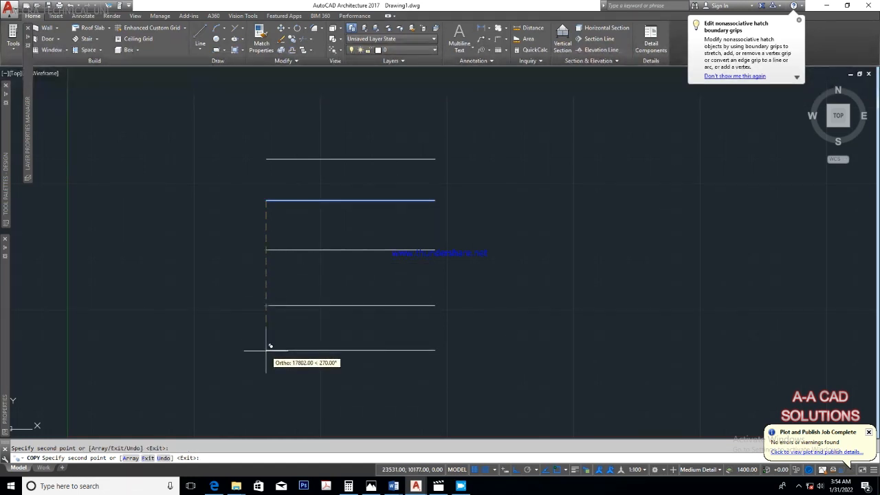
{"action": "left_click", "coordinate": [266, 352]}
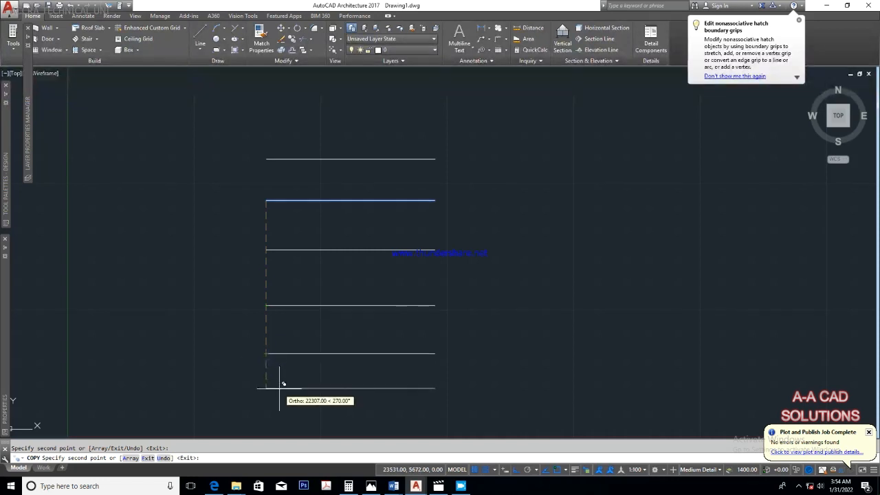
{"action": "key", "text": "Escape"}
Step: Show the properties of the second line from the top, close the Properties palette and clear the selection
{"action": "scroll", "coordinate": [496, 131], "scroll_direction": "down", "scroll_amount": 2}
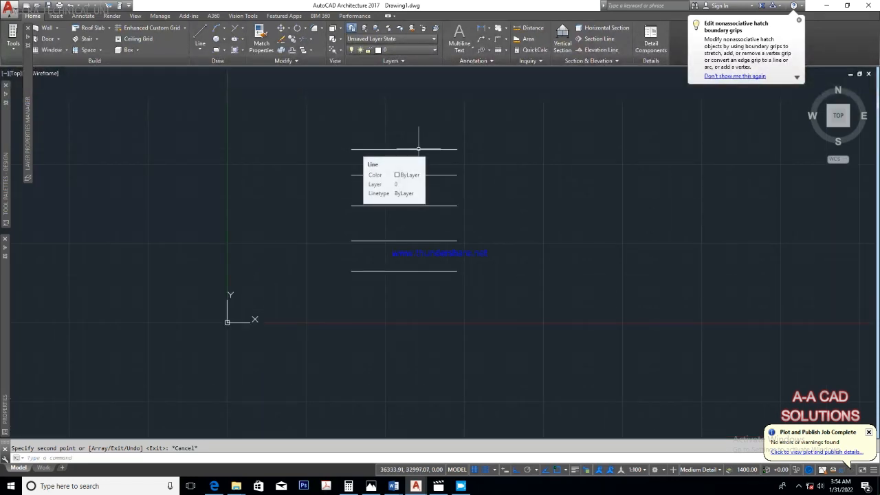
{"action": "scroll", "coordinate": [417, 151], "scroll_direction": "up", "scroll_amount": 4}
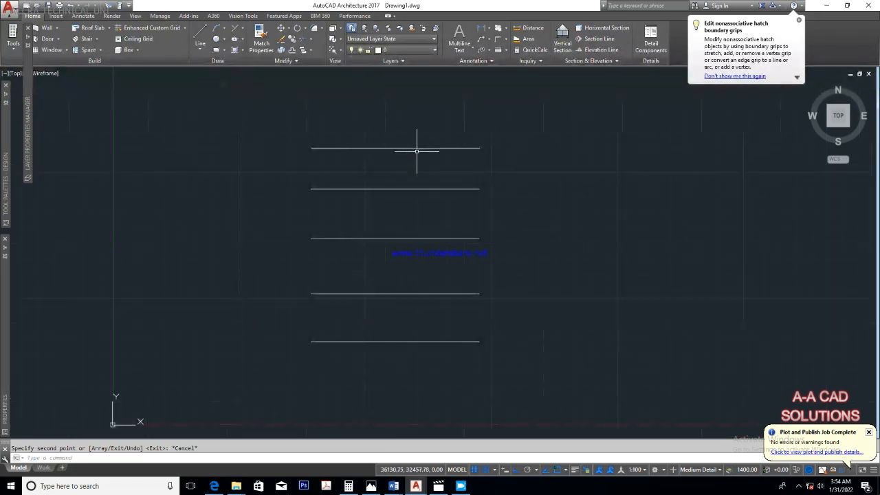
{"action": "middle_click_drag", "start_coordinate": [405, 176], "coordinate": [408, 146]}
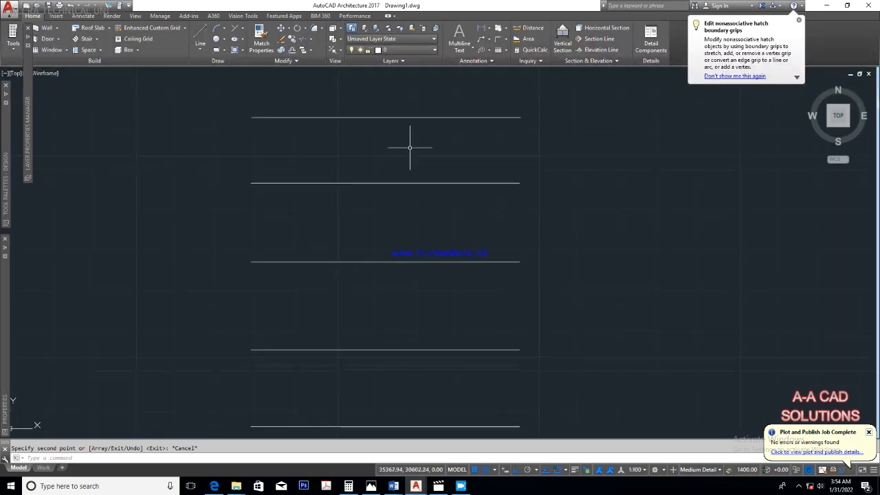
{"action": "middle_click_drag", "start_coordinate": [408, 188], "coordinate": [413, 173]}
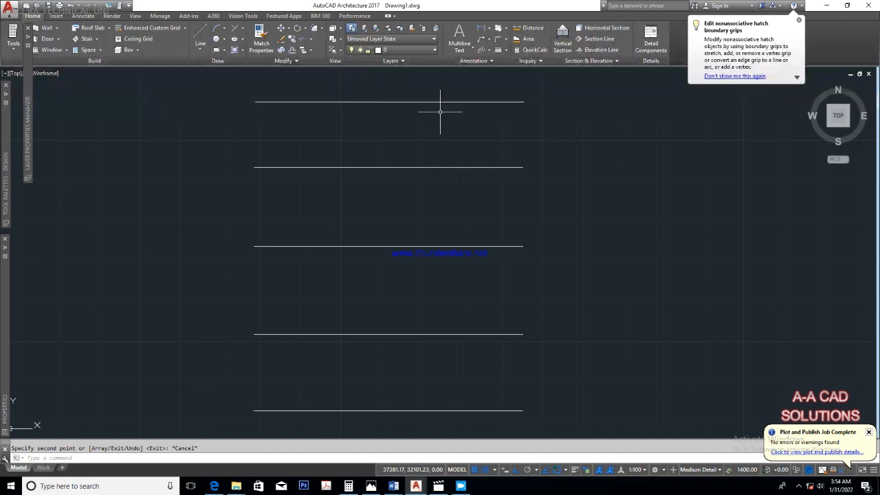
{"action": "double_click", "coordinate": [417, 167]}
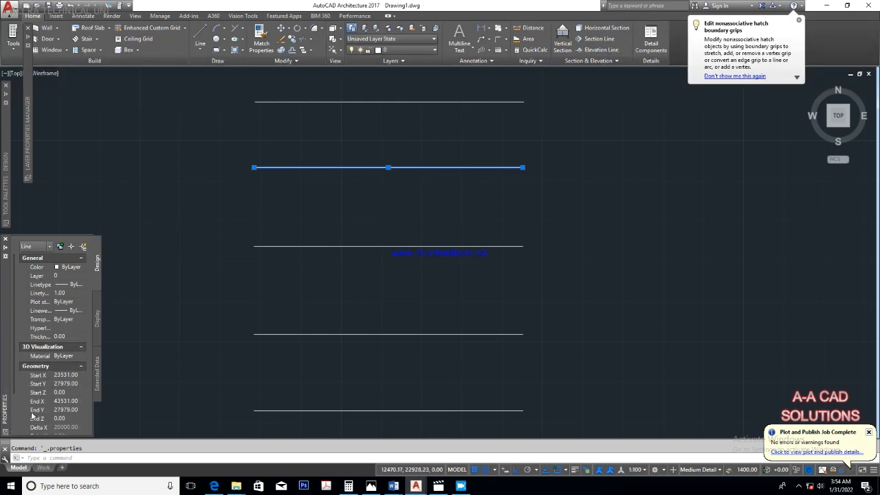
{"action": "left_click", "coordinate": [6, 239]}
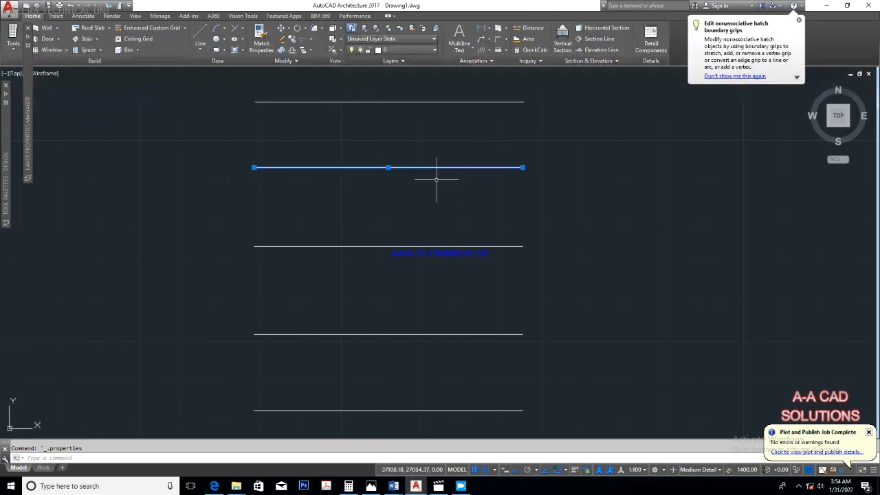
{"action": "key", "text": "Escape"}
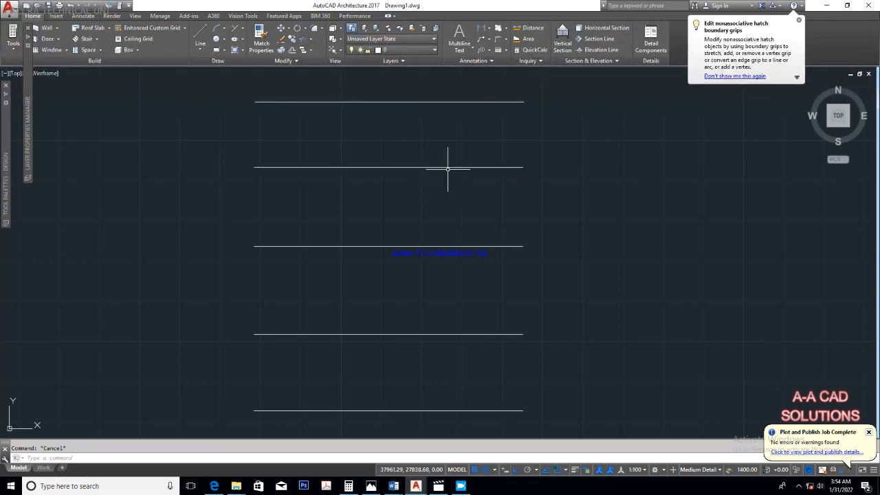
Step: Reopen the Properties palette for the second line from the top and review its general and geometry values
{"action": "left_click", "coordinate": [452, 167]}
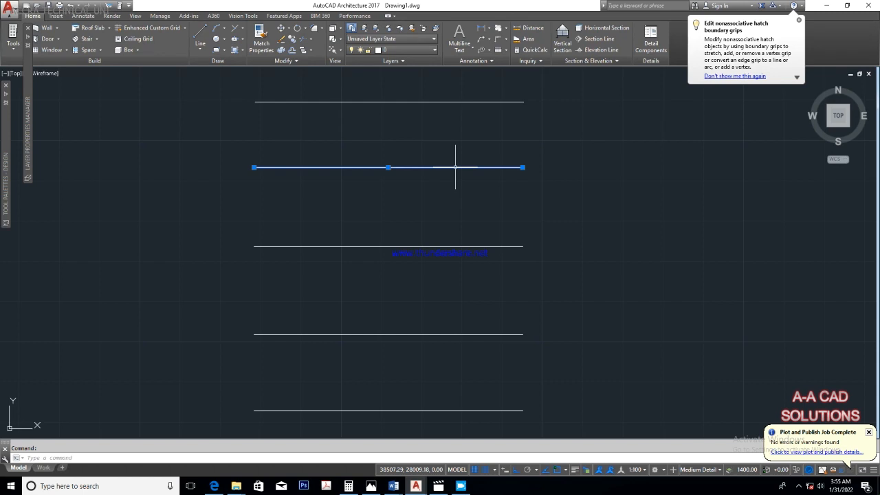
{"action": "right_click", "coordinate": [455, 167]}
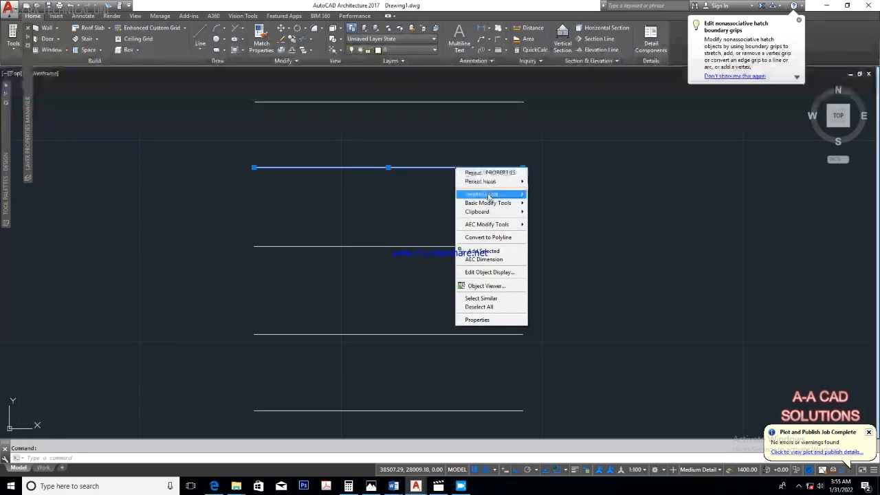
{"action": "left_click", "coordinate": [492, 320]}
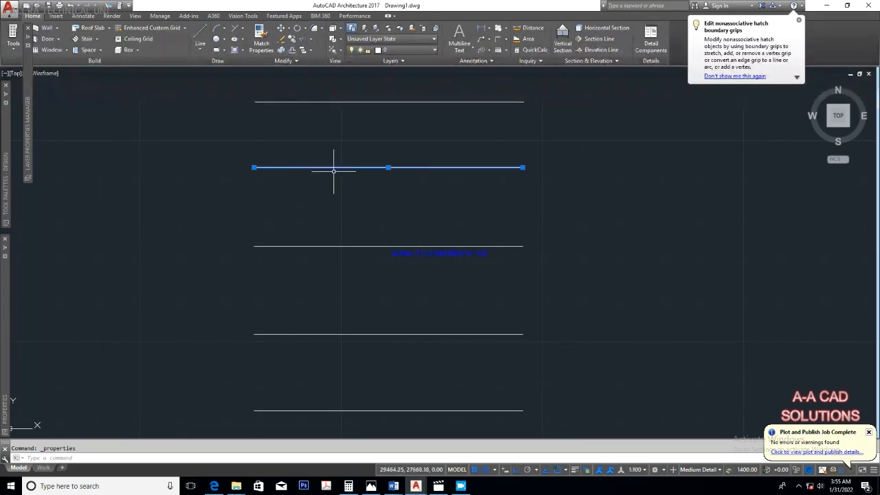
{"action": "mouse_move", "coordinate": [3, 299]}
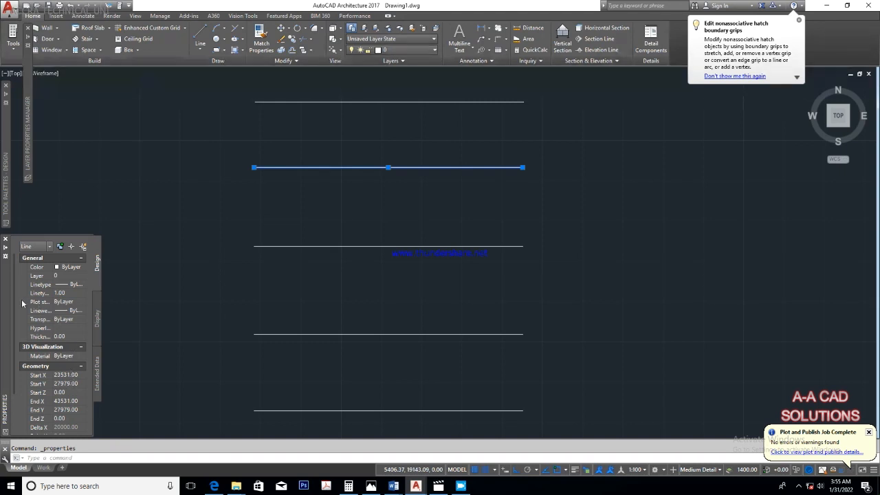
{"action": "scroll", "coordinate": [22, 304], "scroll_direction": "down", "scroll_amount": 3}
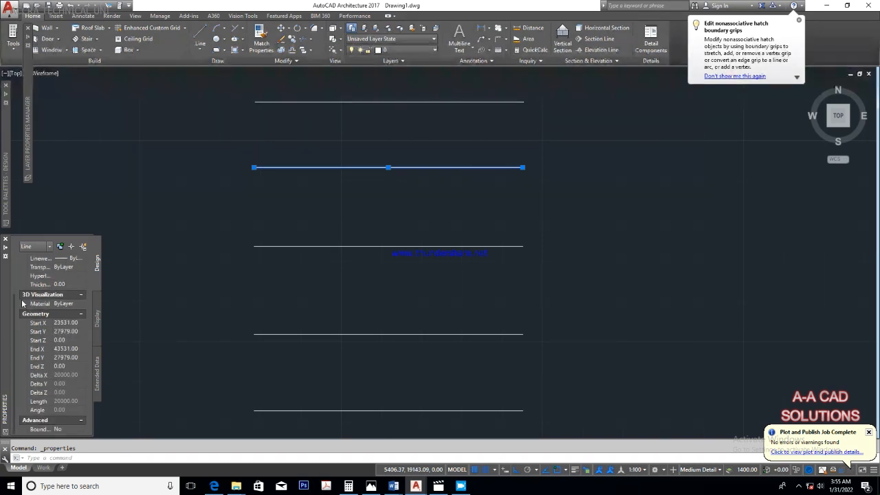
{"action": "scroll", "coordinate": [22, 303], "scroll_direction": "up", "scroll_amount": 3}
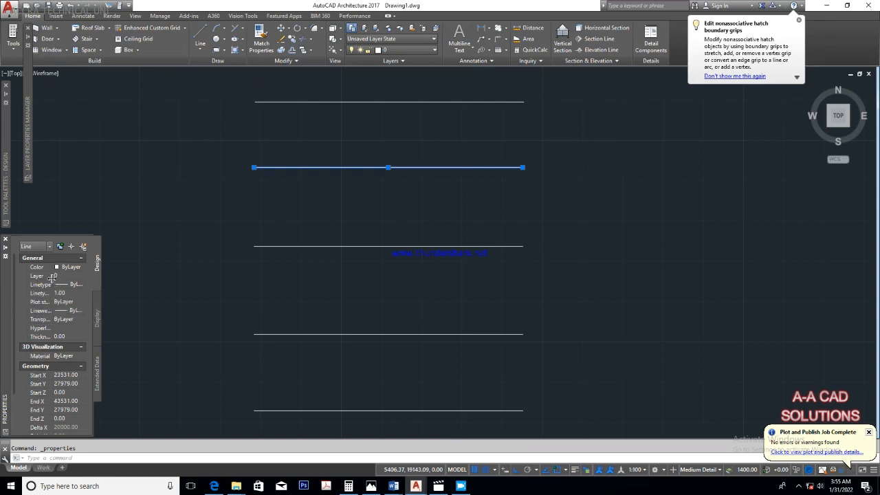
Step: Widen the property name column and open the linetype choices for the selected second line
{"action": "left_click_drag", "start_coordinate": [53, 277], "coordinate": [55, 279]}
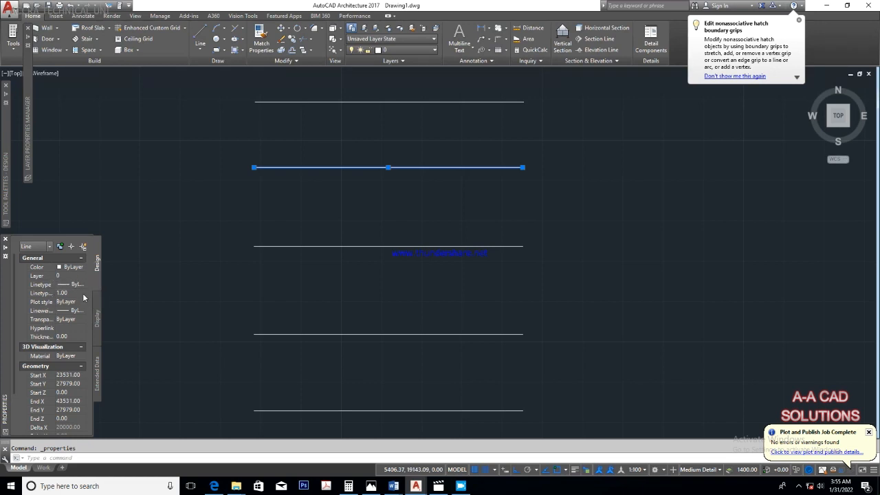
{"action": "left_click", "coordinate": [83, 296]}
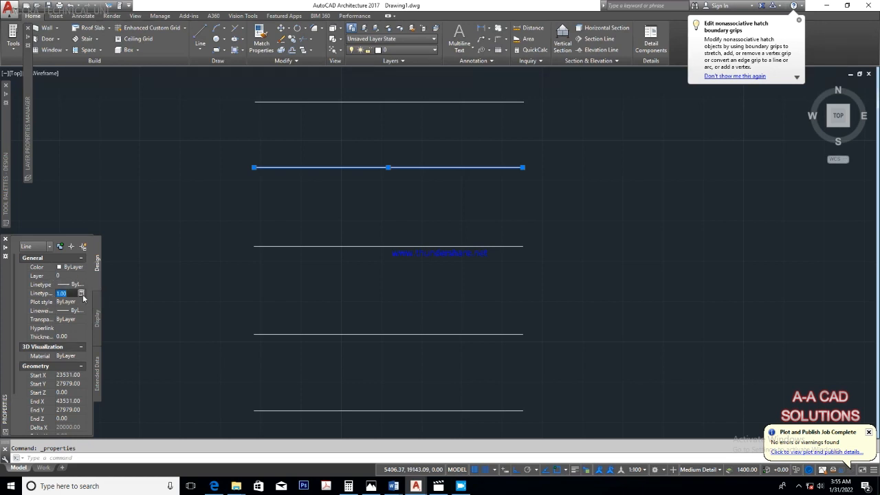
{"action": "left_click", "coordinate": [83, 286]}
{"action": "left_click", "coordinate": [83, 285]}
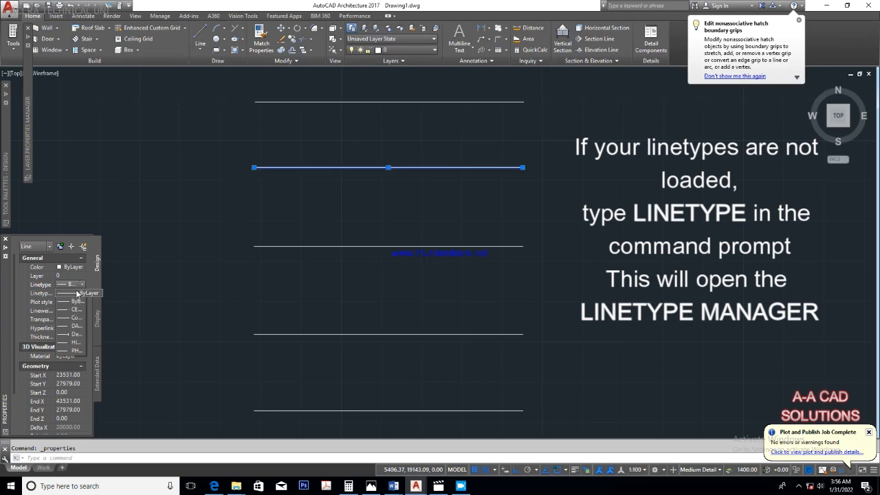
{"action": "left_click", "coordinate": [83, 292]}
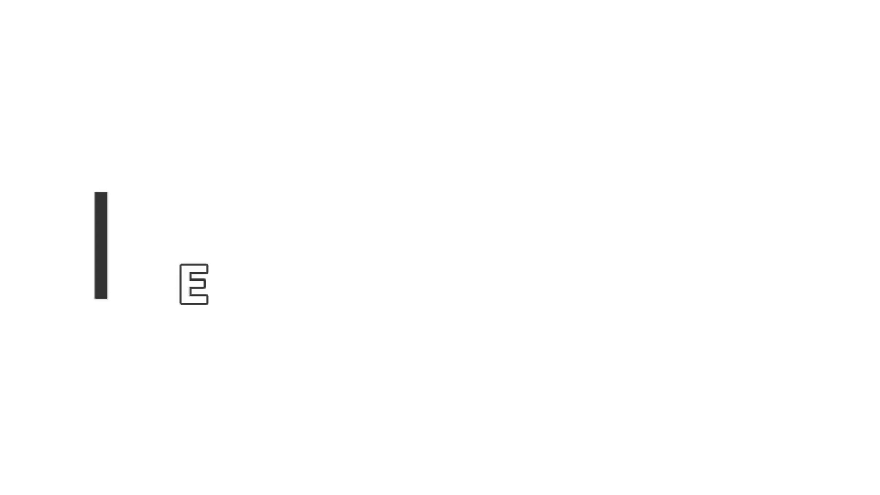